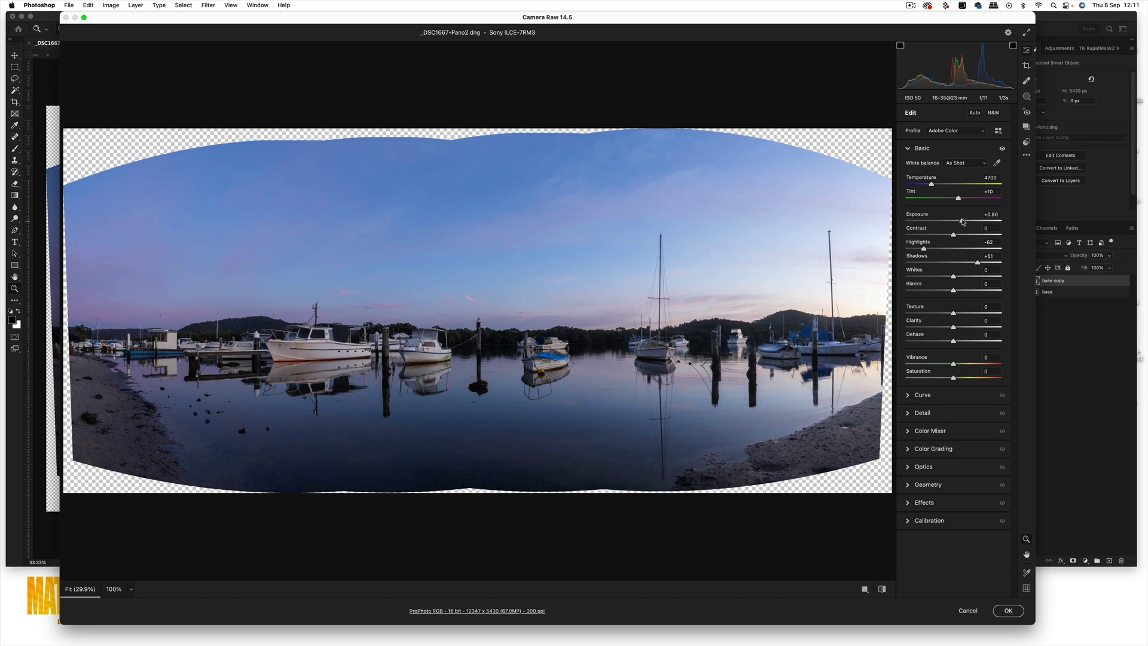
# Set the base copy's raw Exposure to +1.00, Highlights to -73 and Shadows to +61, and apply the adjustments.
pyautogui.moveTo(963, 223); pyautogui.dragTo(964, 223)
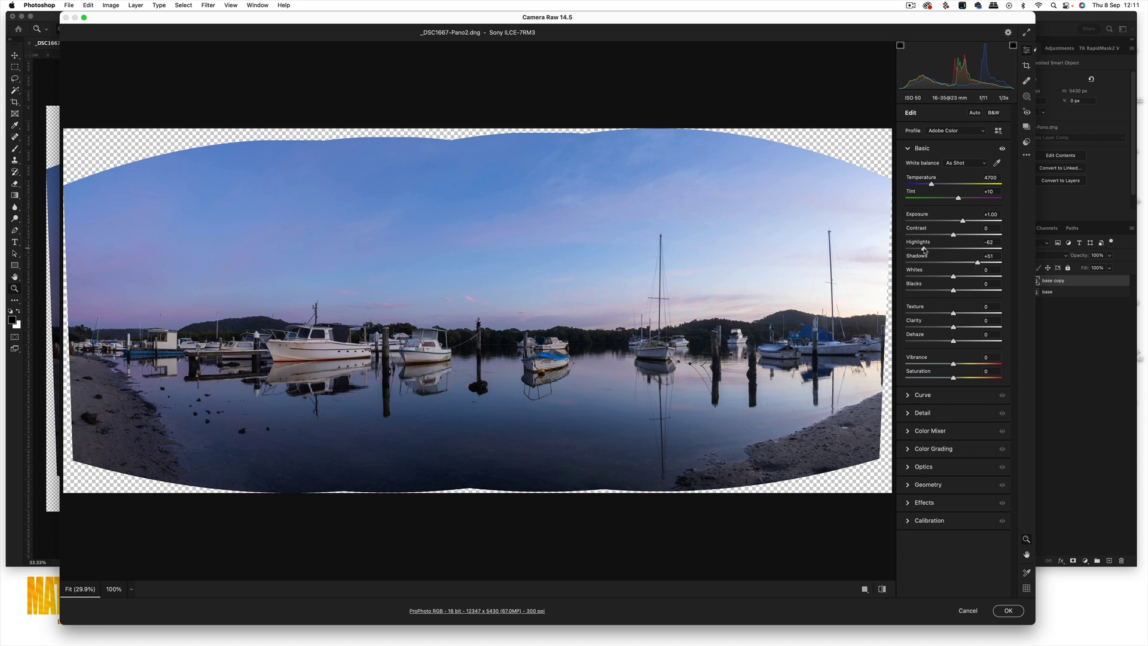
pyautogui.moveTo(917, 248); pyautogui.dragTo(919, 249)
pyautogui.click(1007, 611)
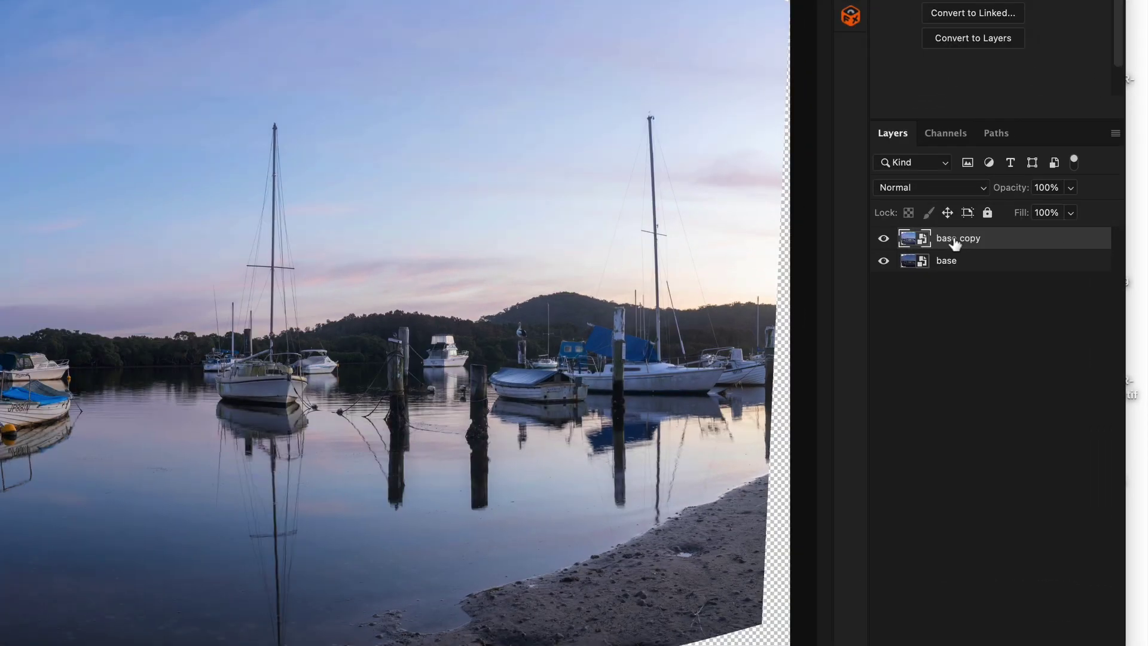
# Rename the base copy layer as "over".
pyautogui.doubleClick(1052, 281)
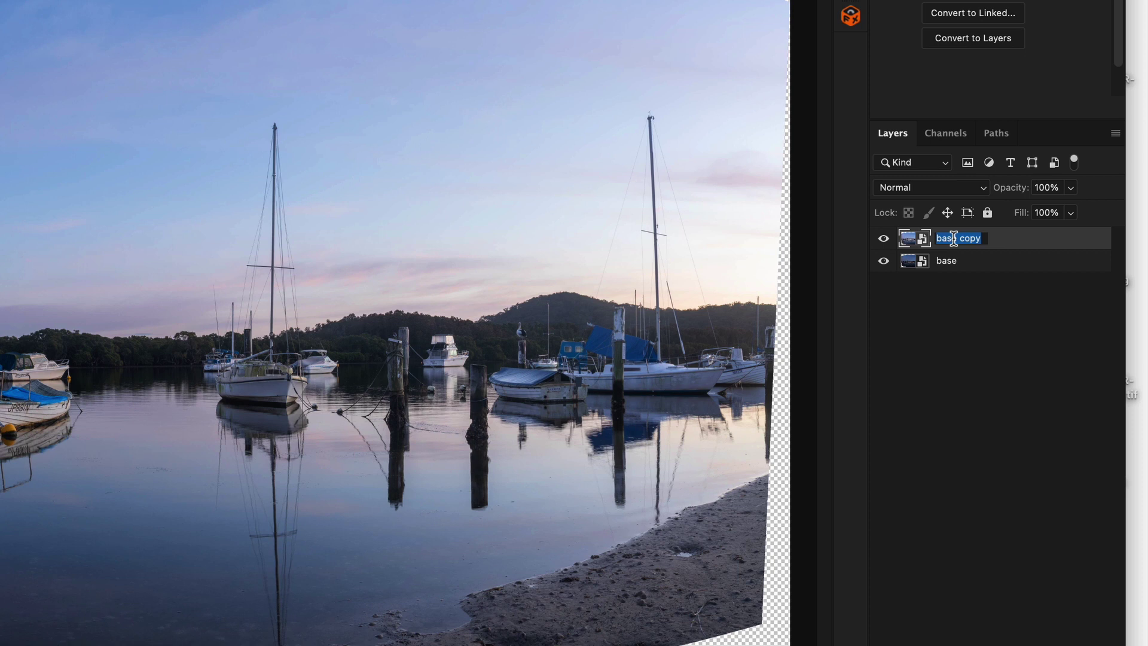
pyautogui.write('over')
pyautogui.press('Return')
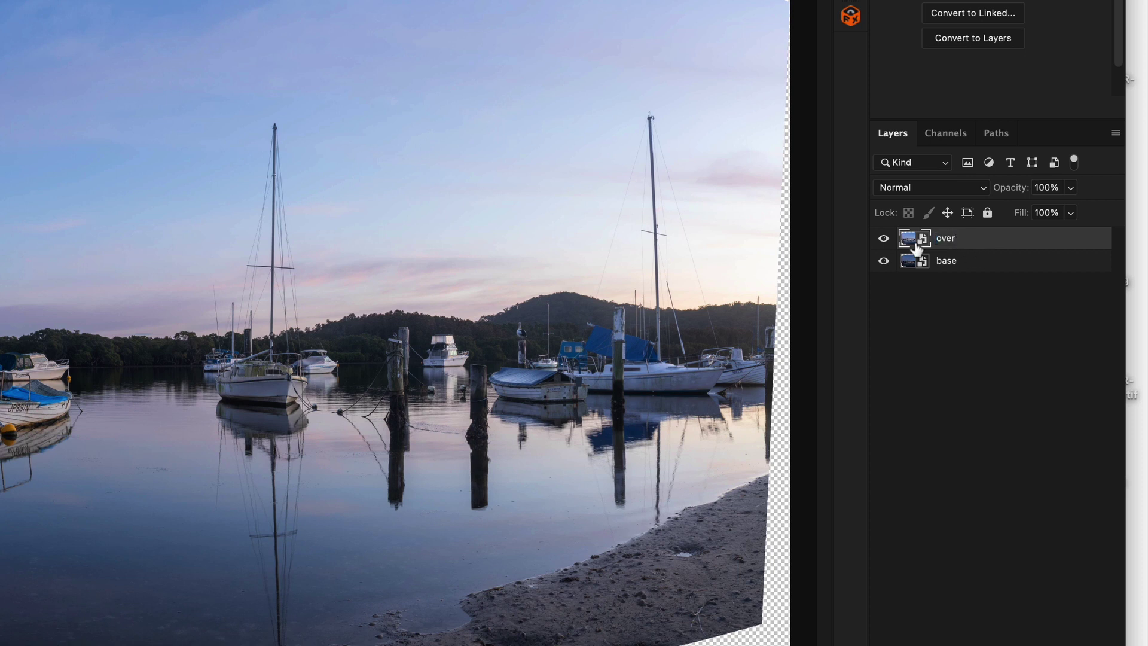
# Duplicate the over layer as an independent smart object and name the copy "under".
pyautogui.rightClick(988, 238)
pyautogui.click(878, 251)
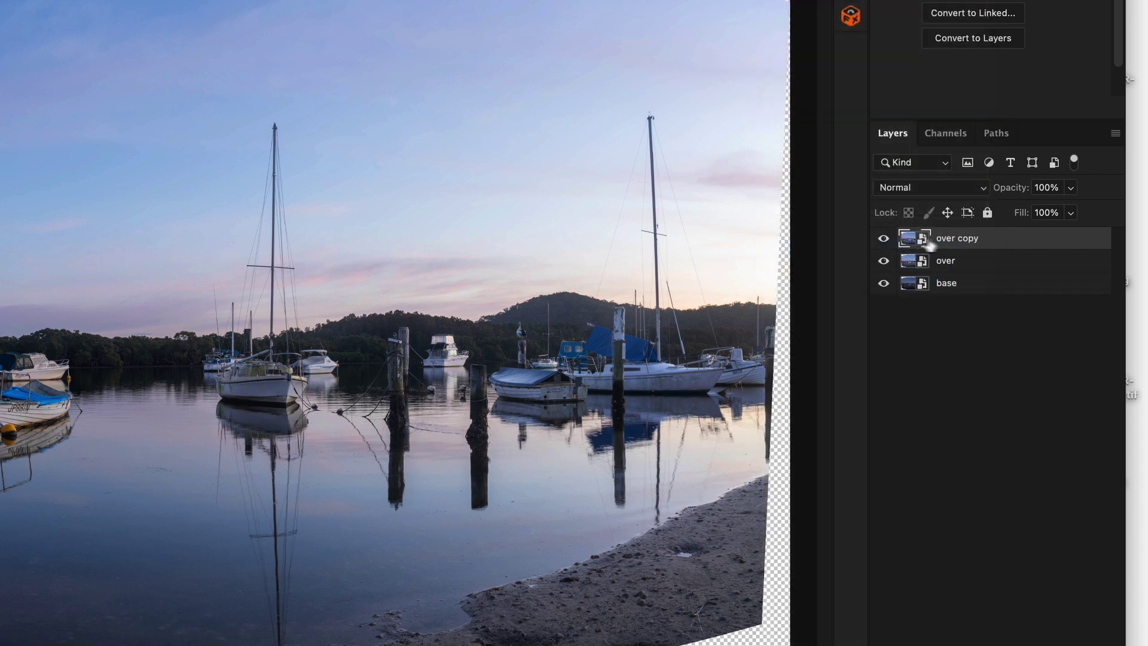
pyautogui.doubleClick(954, 238)
pyautogui.write('under')
# Set the under layer's raw Exposure to -0.60, Highlights to -55 and Shadows to +89, and apply the adjustments.
pyautogui.click(921, 238)
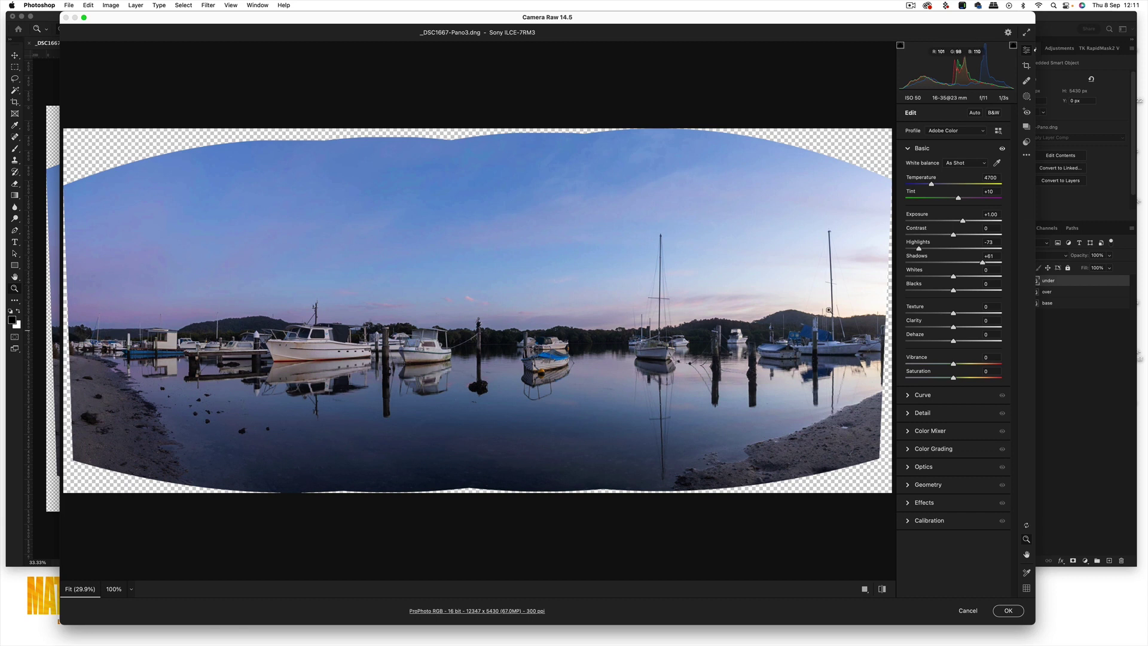
pyautogui.moveTo(963, 221); pyautogui.dragTo(955, 222)
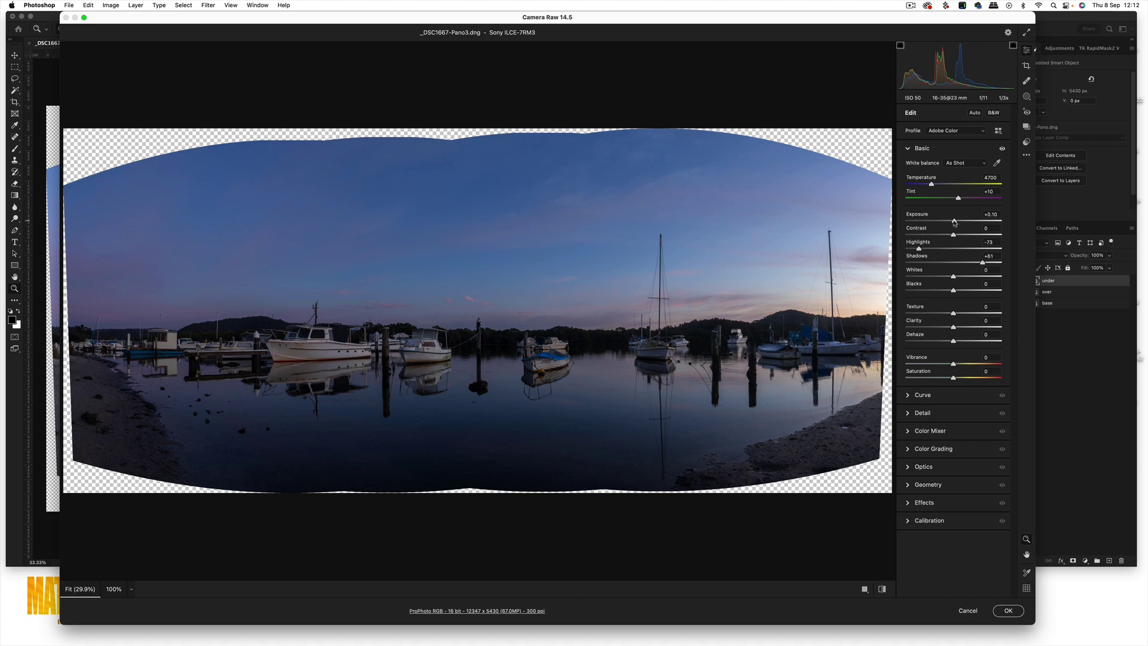
pyautogui.moveTo(954, 223); pyautogui.dragTo(946, 223)
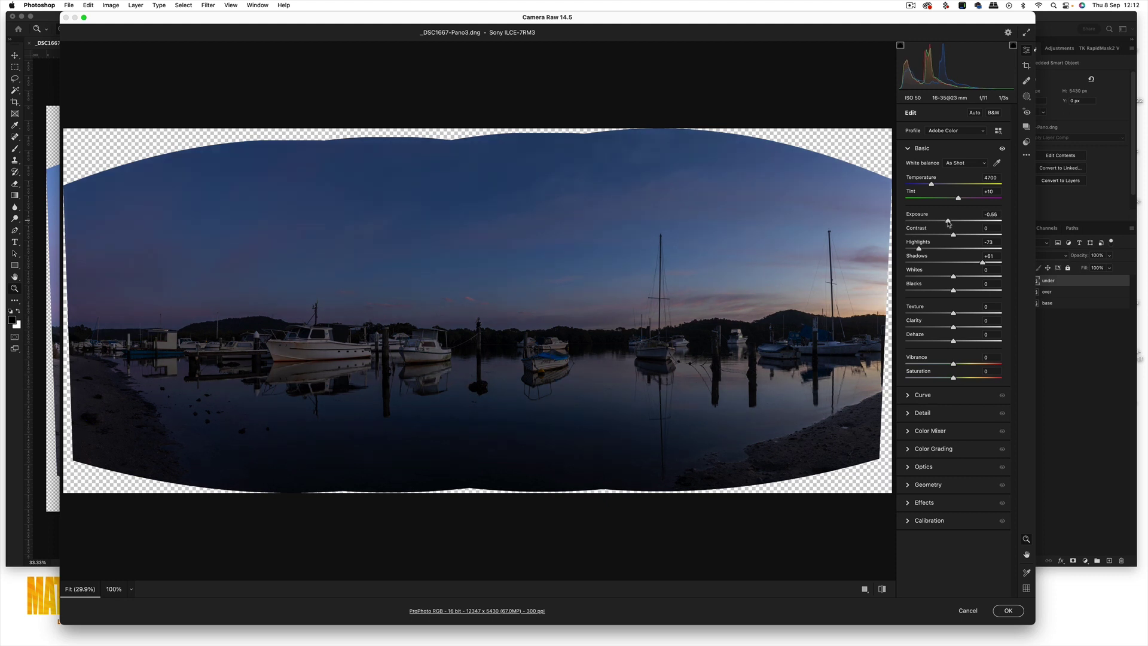
pyautogui.moveTo(948, 224); pyautogui.dragTo(947, 224)
pyautogui.moveTo(920, 250); pyautogui.dragTo(929, 251)
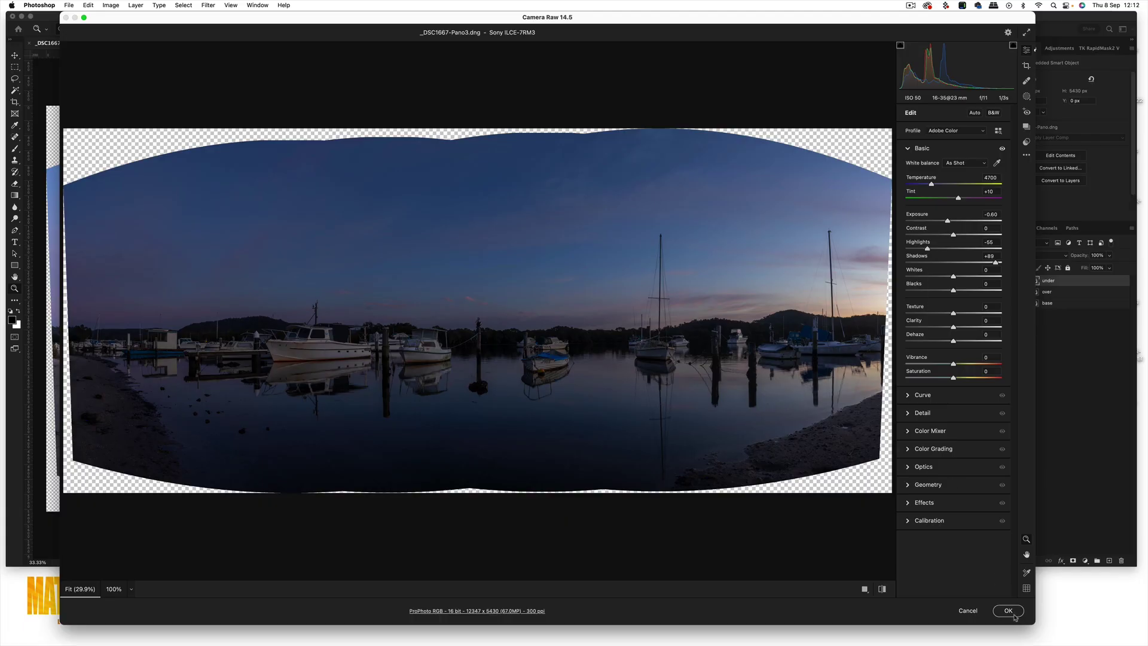
pyautogui.click(1011, 613)
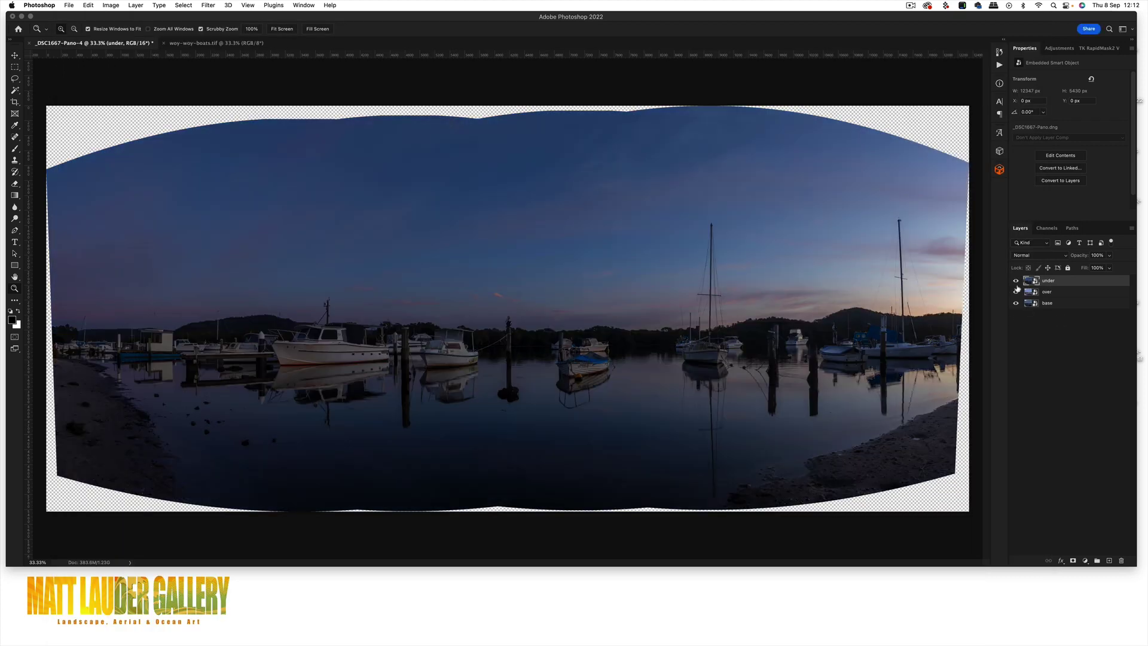
# Compare the base, over and under exposures across the whole panorama by toggling the upper two layers' visibility.
pyautogui.click(1015, 281)
pyautogui.click(1015, 292)
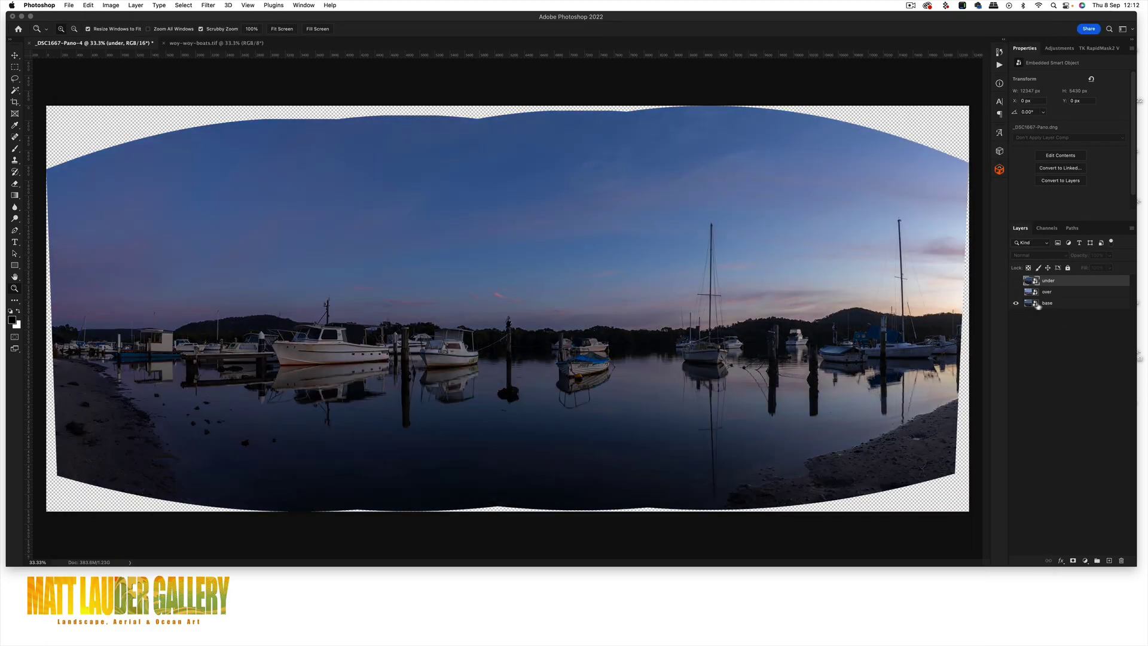
pyautogui.click(1017, 292)
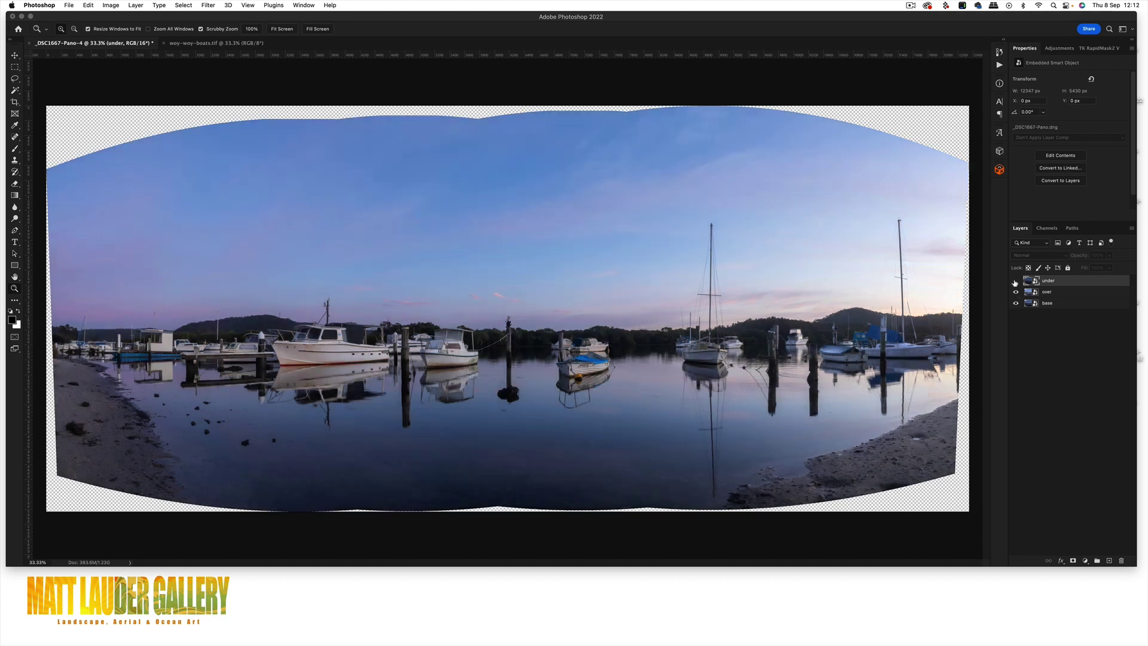
pyautogui.click(1016, 281)
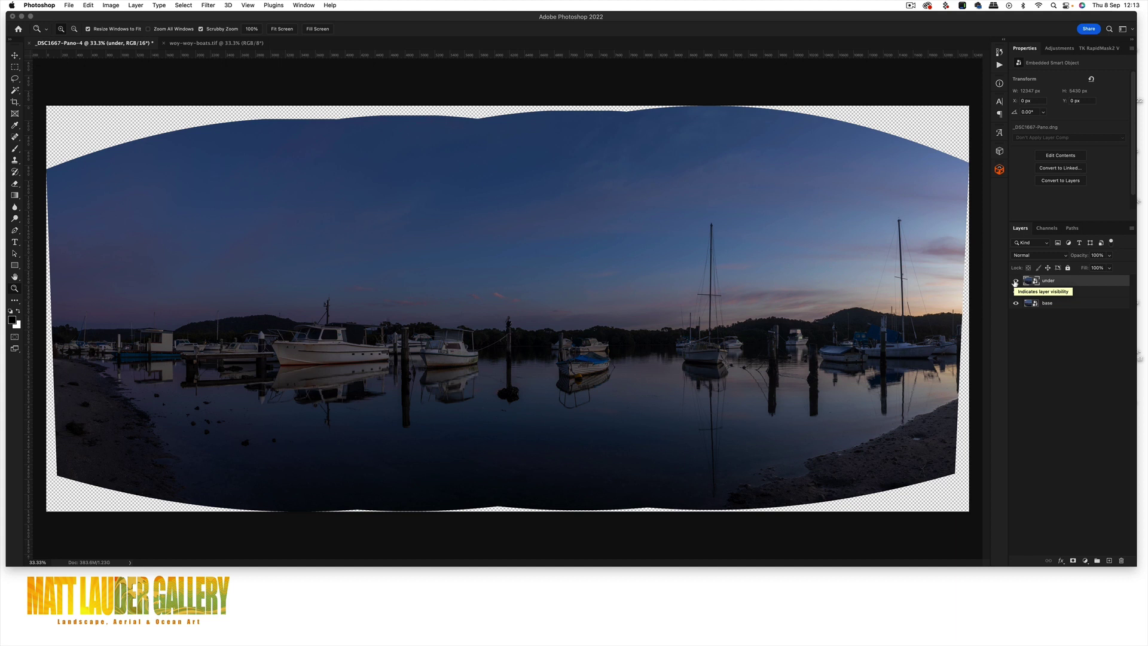
# Compare the three exposure layers in close-up around the pelican and the moored boats.
pyautogui.click(471, 354)
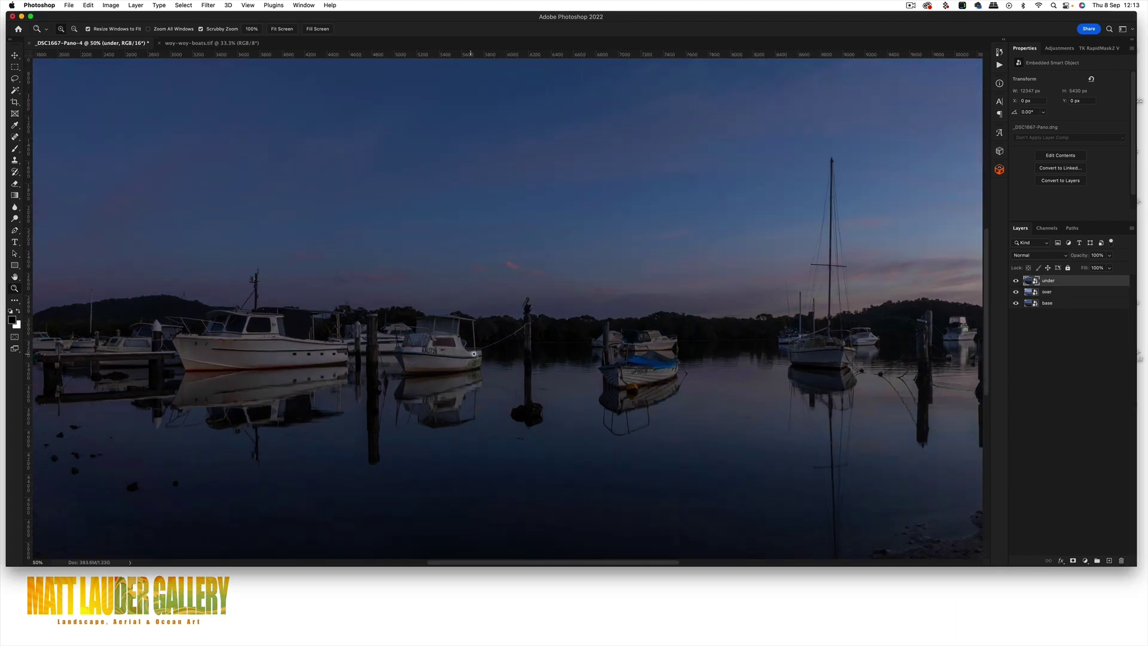
pyautogui.click(475, 353)
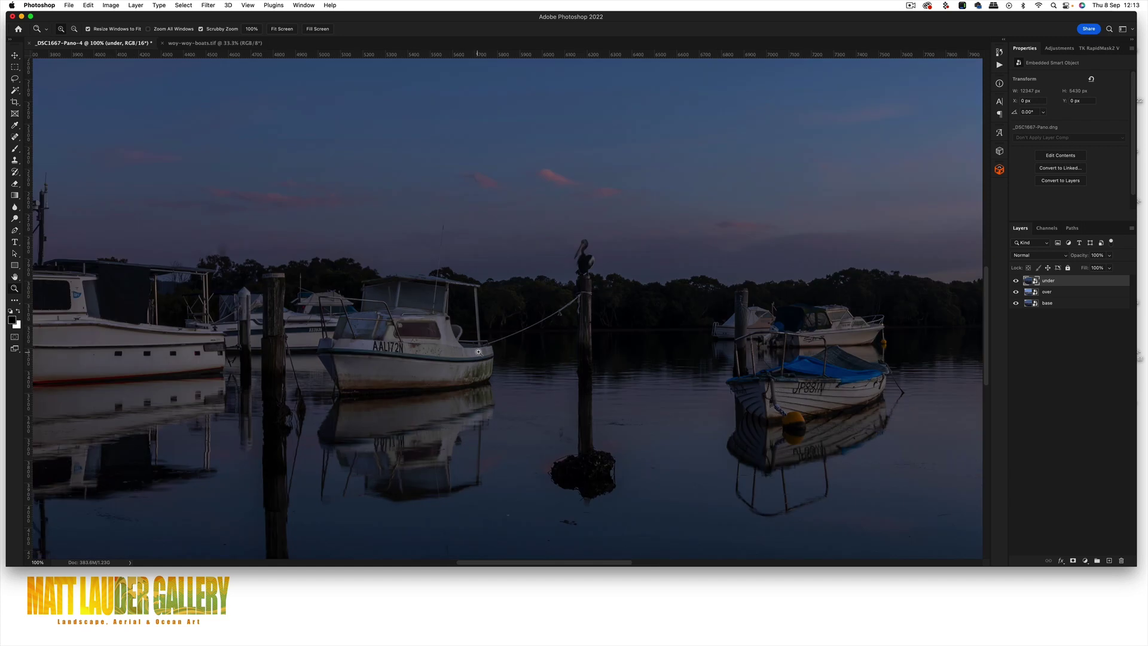
pyautogui.click(579, 326)
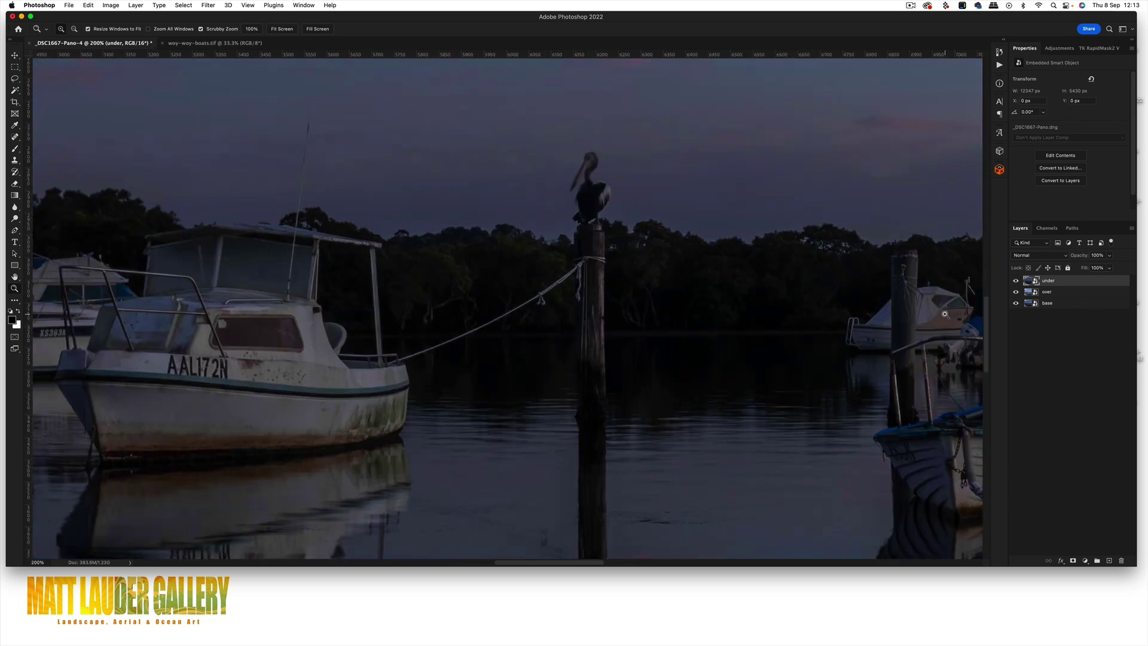
pyautogui.click(1016, 280)
pyautogui.click(1015, 292)
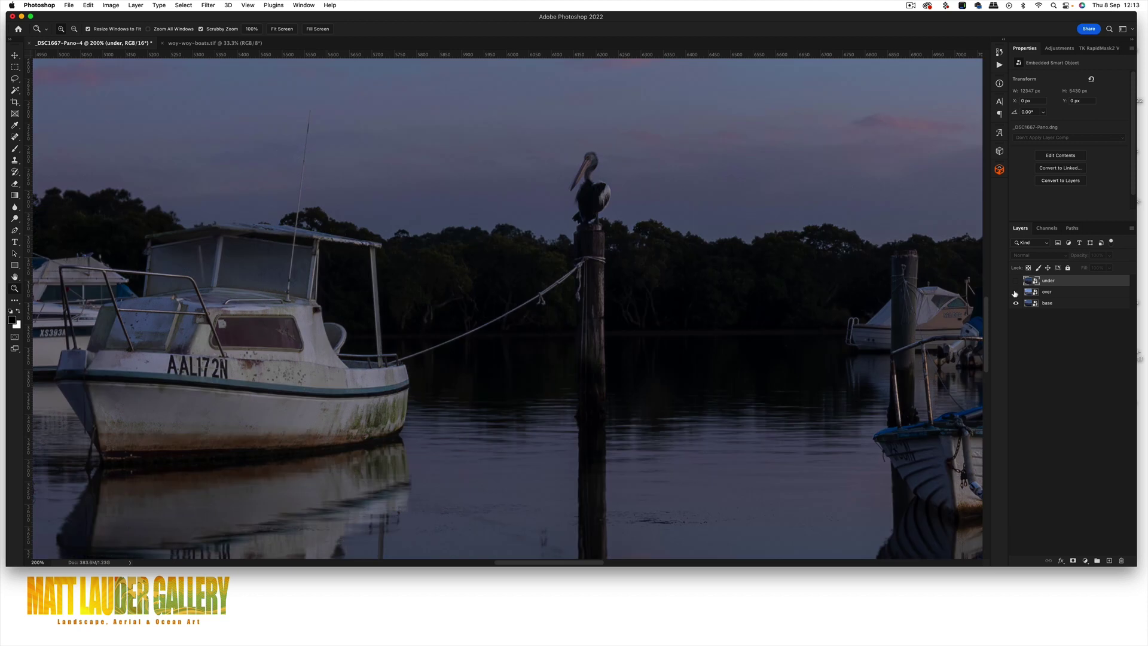
pyautogui.click(1016, 292)
pyautogui.click(1016, 280)
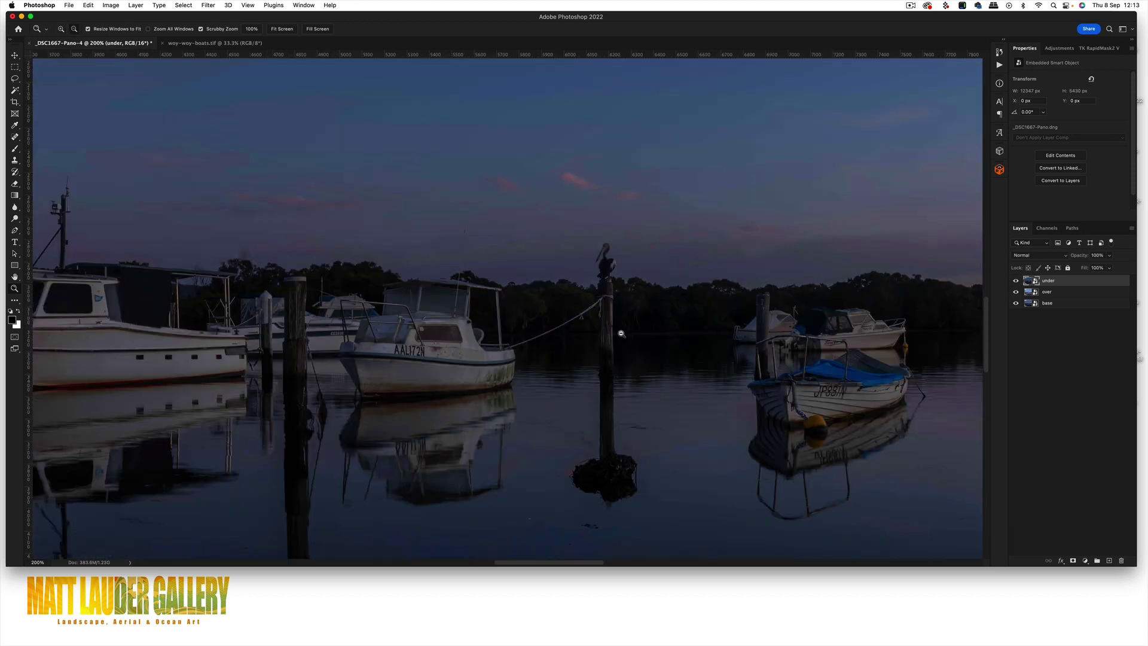
pyautogui.keyDown('alt'); pyautogui.click(621, 334); pyautogui.keyUp('alt')
pyautogui.moveTo(621, 333); pyautogui.dragTo(406, 329)
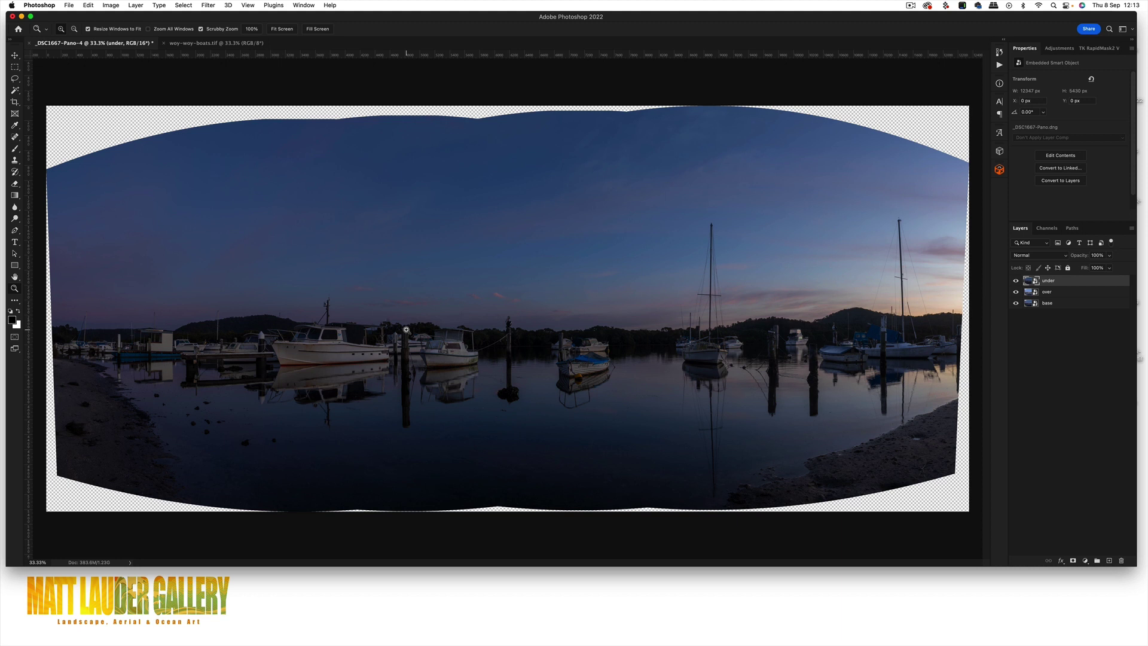
# Examine the under layer's detail around the pelican on its post, the tree line and the nearby boats.
pyautogui.press('super+1')
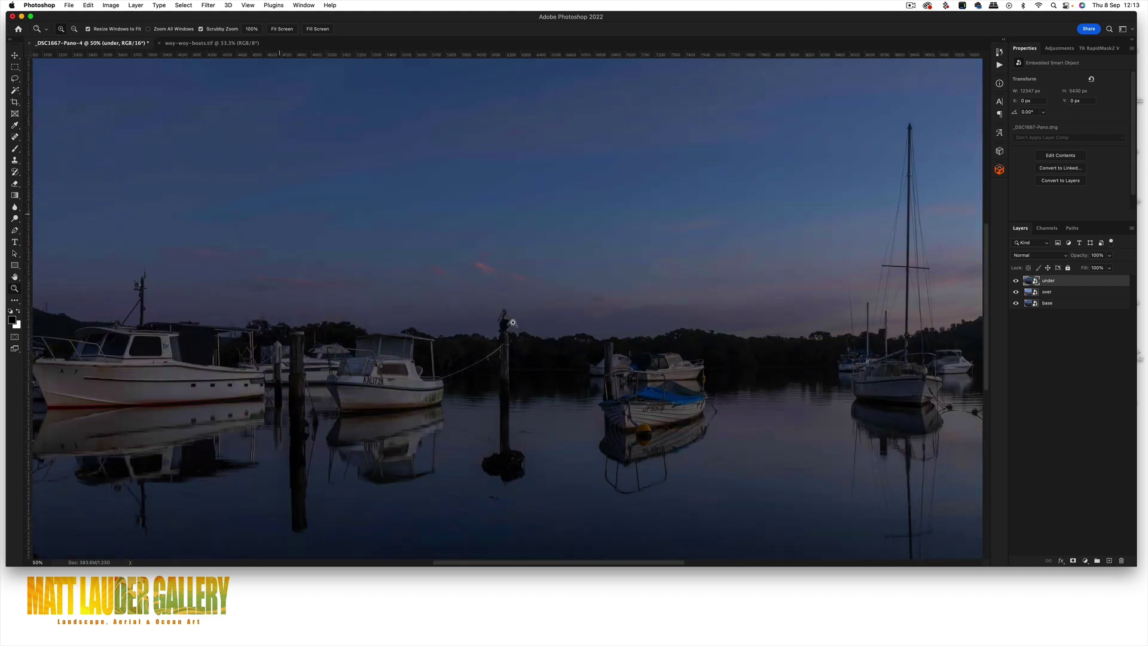
pyautogui.click(499, 316)
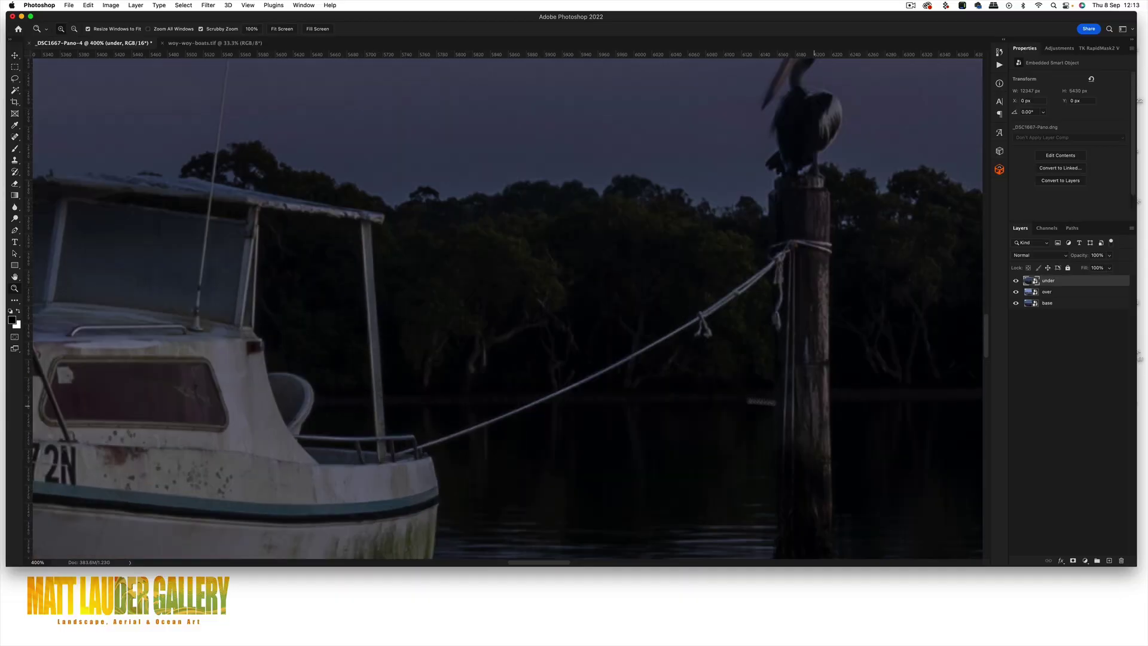
pyautogui.moveTo(811, 406); pyautogui.dragTo(364, 351)
pyautogui.moveTo(891, 323); pyautogui.dragTo(554, 320)
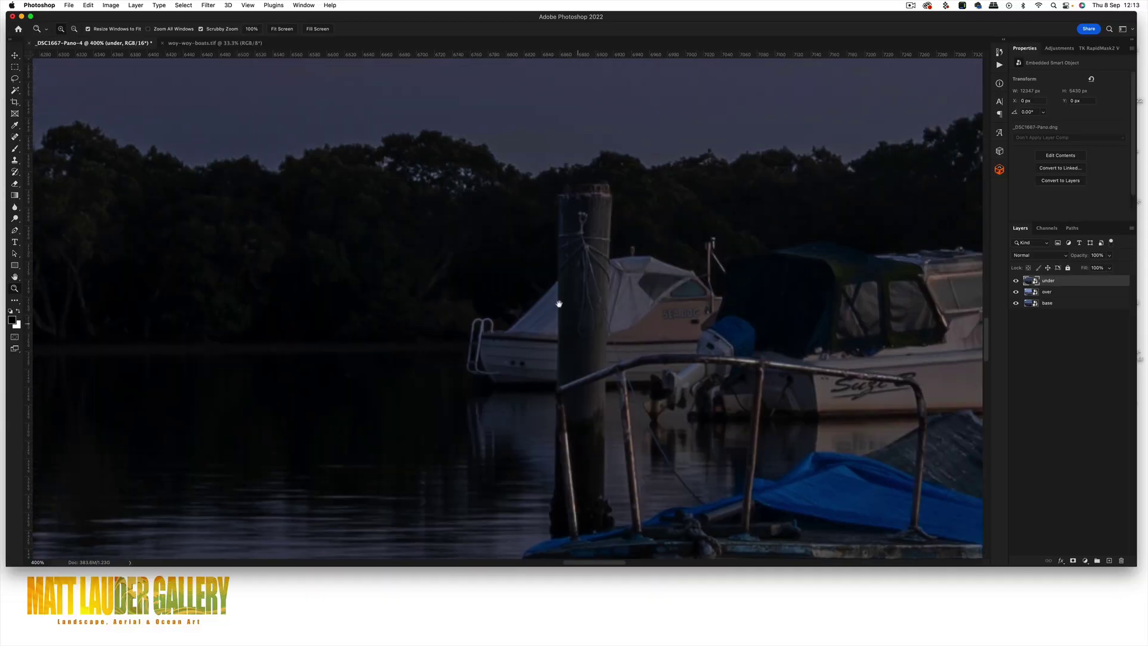
pyautogui.moveTo(311, 251); pyautogui.dragTo(567, 366)
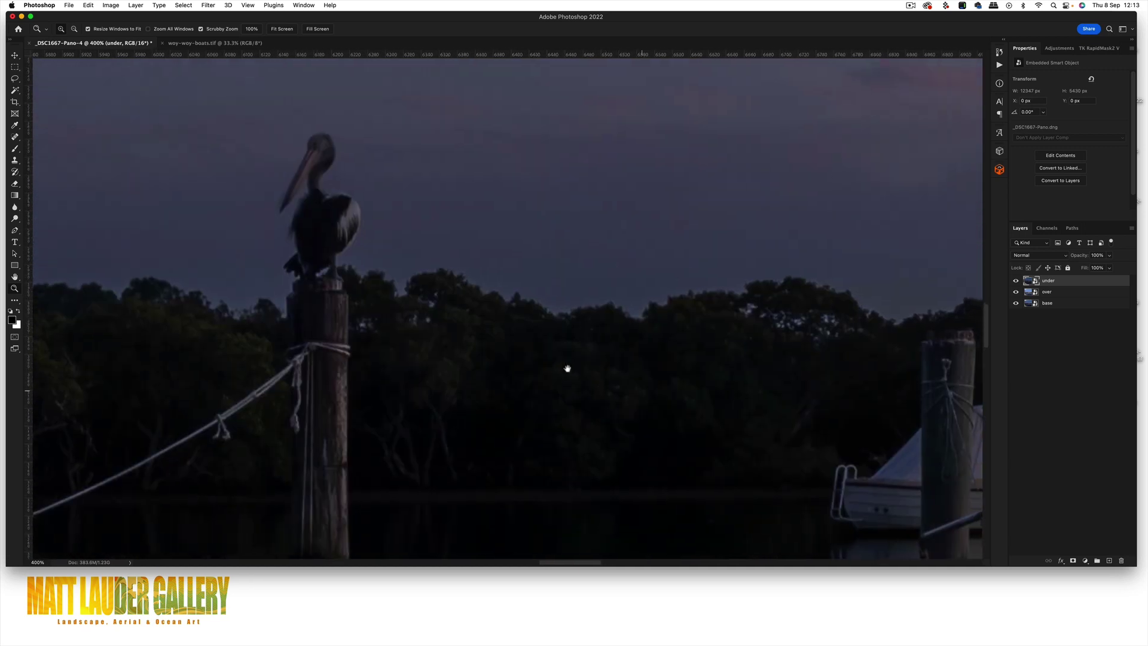
pyautogui.keyDown('alt'); pyautogui.click(357, 252); pyautogui.keyUp('alt')
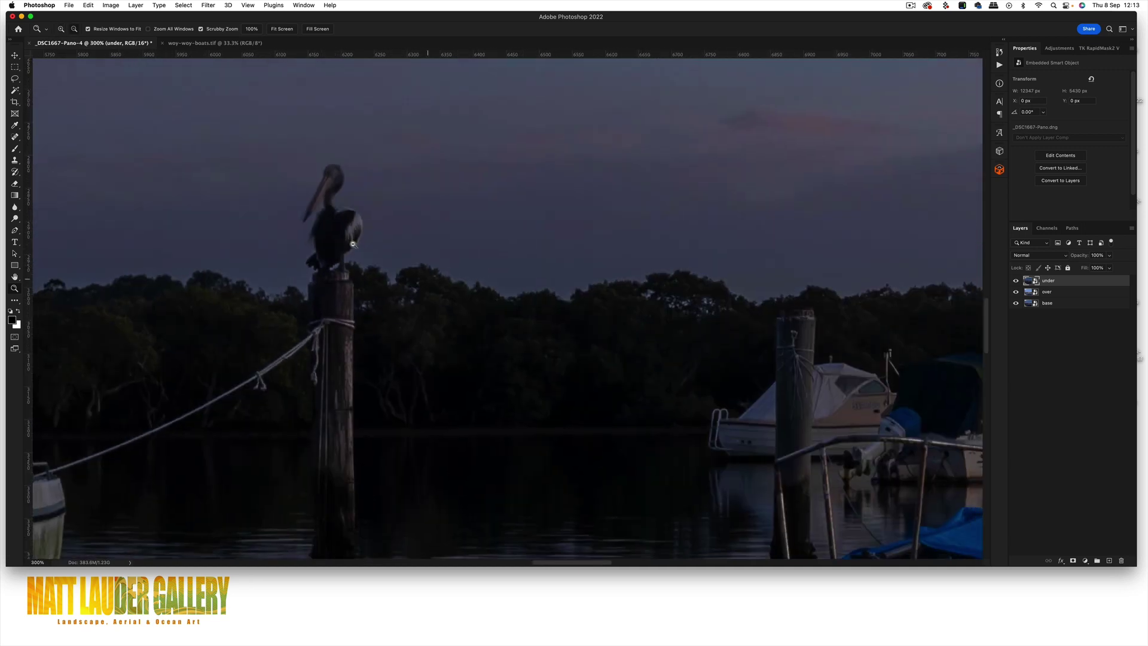
pyautogui.keyDown('alt'); pyautogui.click(354, 248); pyautogui.keyUp('alt')
pyautogui.keyDown('alt'); pyautogui.click(351, 245); pyautogui.keyUp('alt')
pyautogui.click(351, 244)
pyautogui.click(354, 245)
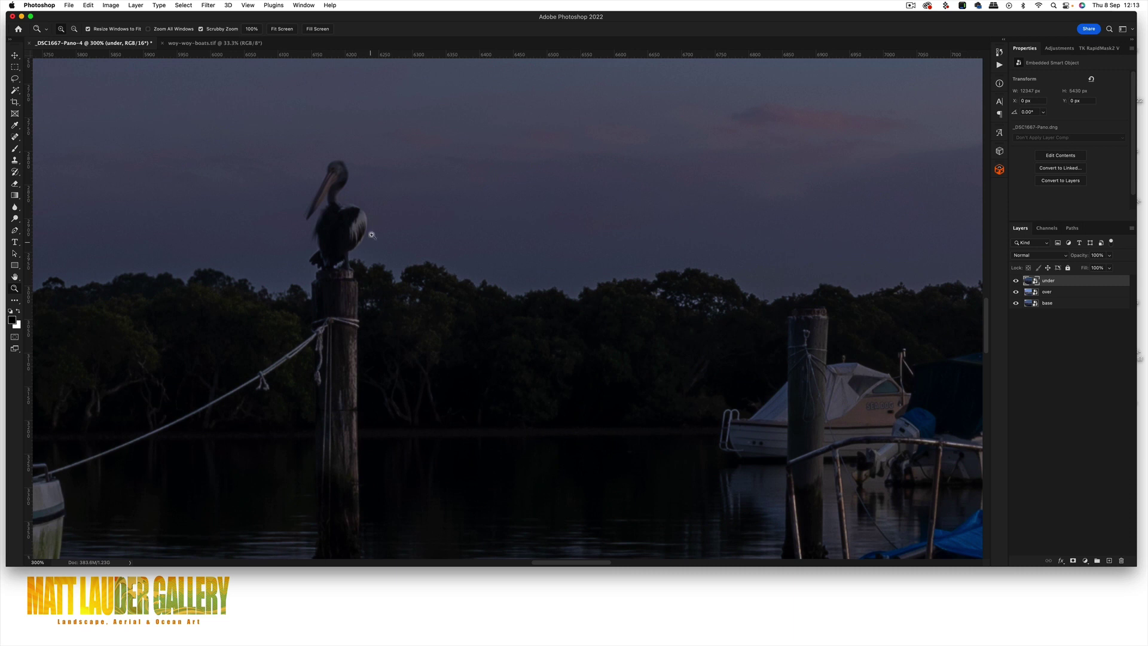
pyautogui.keyDown('alt'); pyautogui.click(381, 255); pyautogui.keyUp('alt')
pyautogui.keyDown('alt'); pyautogui.click(383, 254); pyautogui.keyUp('alt')
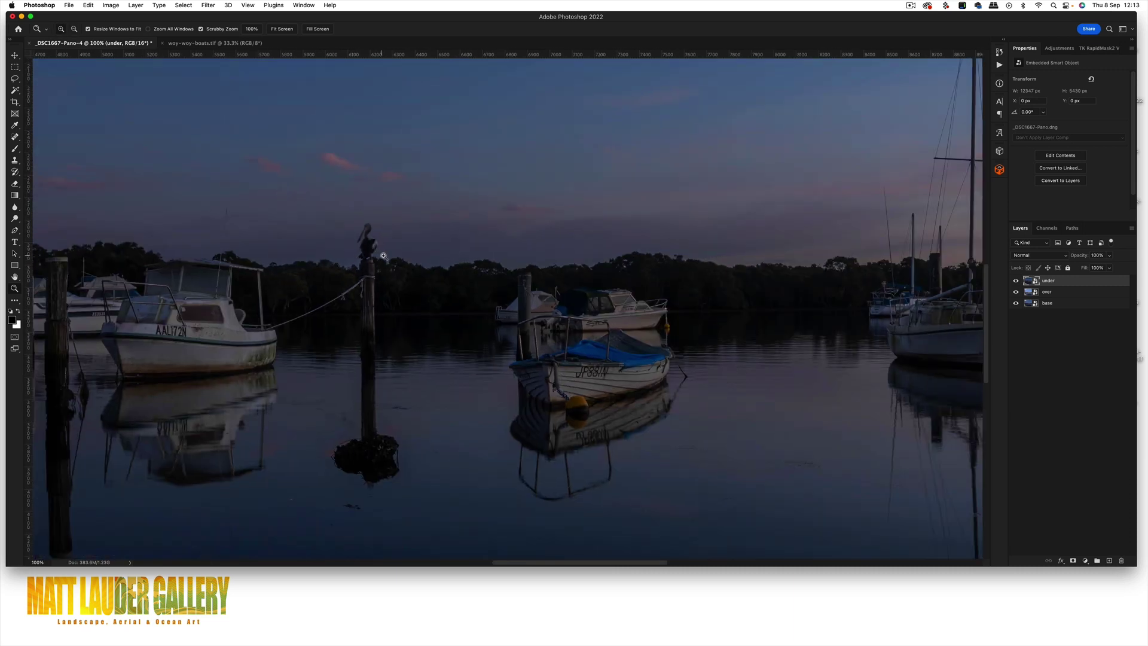
pyautogui.keyDown('alt'); pyautogui.click(381, 255); pyautogui.keyUp('alt')
pyautogui.keyDown('alt'); pyautogui.click(382, 256); pyautogui.keyUp('alt')
pyautogui.keyDown('alt'); pyautogui.click(382, 255); pyautogui.keyUp('alt')
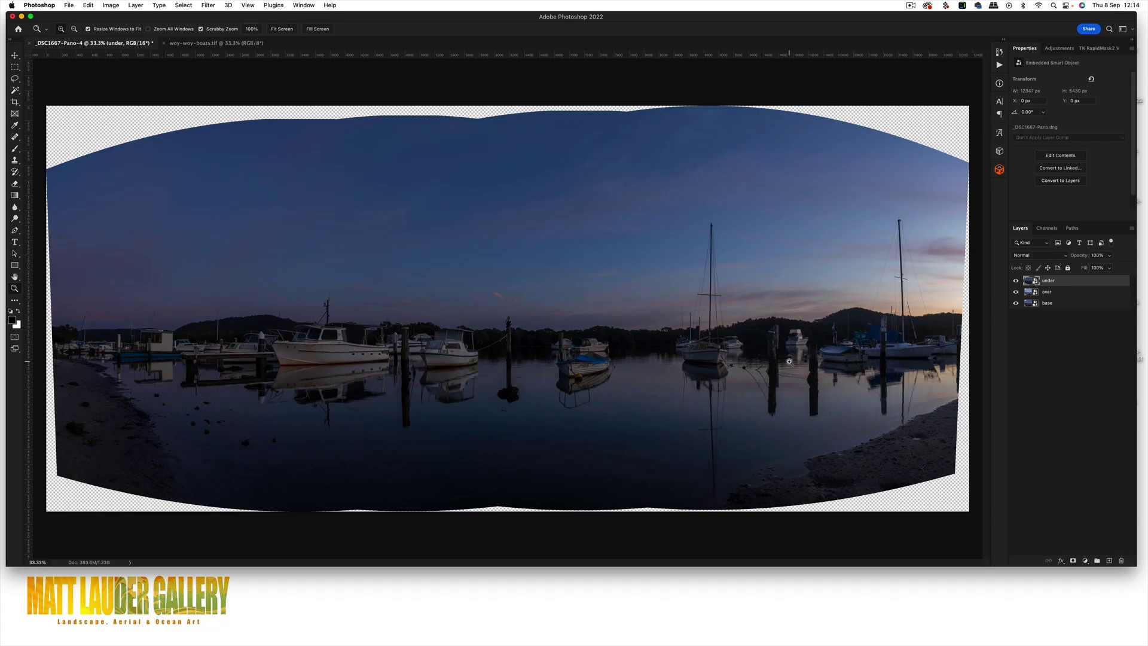
# Examine the woy-woy-boats.tif image in close-up, checking the sky, sailboat, moored boats and pelican.
pyautogui.click(215, 44)
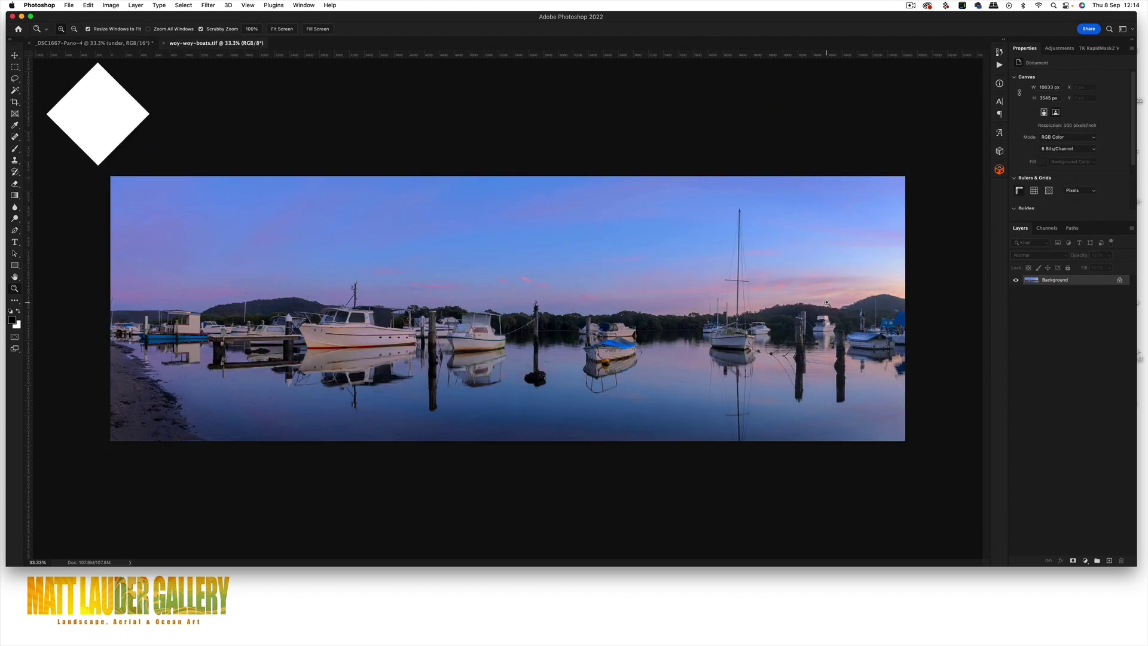
pyautogui.moveTo(862, 311); pyautogui.dragTo(813, 311)
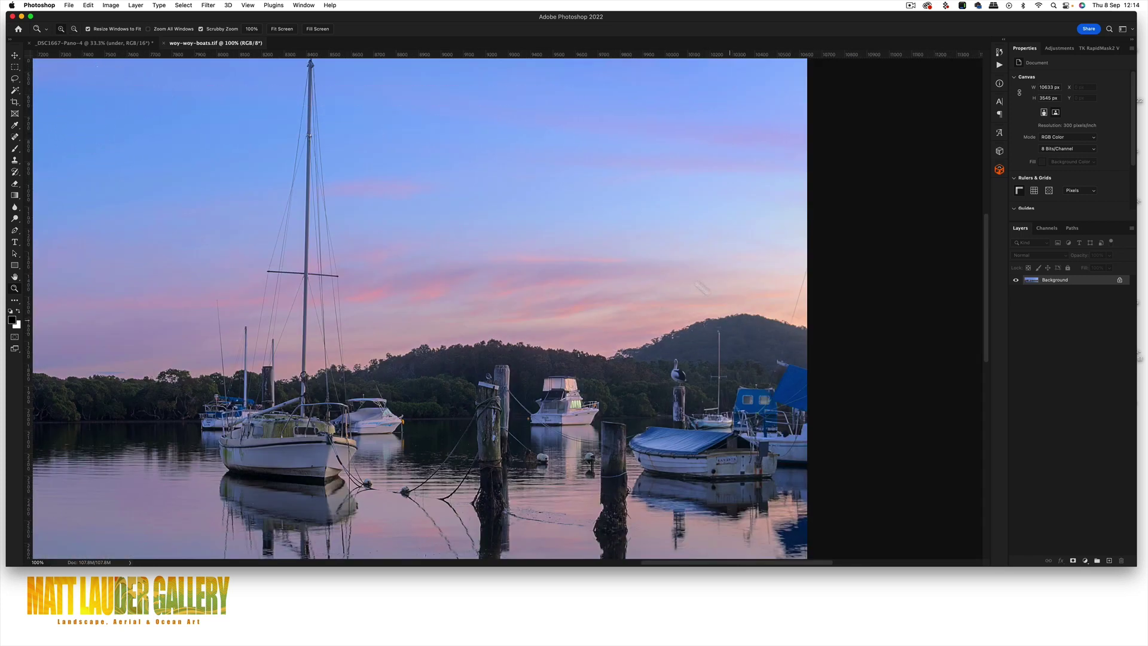
pyautogui.moveTo(424, 322); pyautogui.dragTo(550, 353)
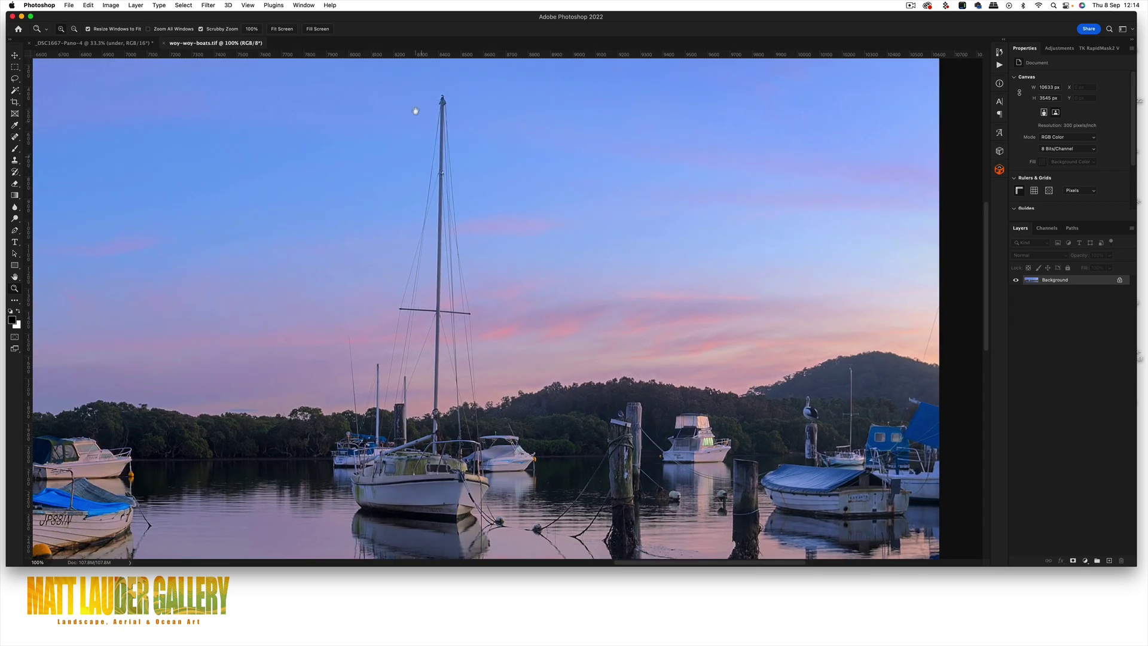
pyautogui.moveTo(437, 452); pyautogui.dragTo(508, 339)
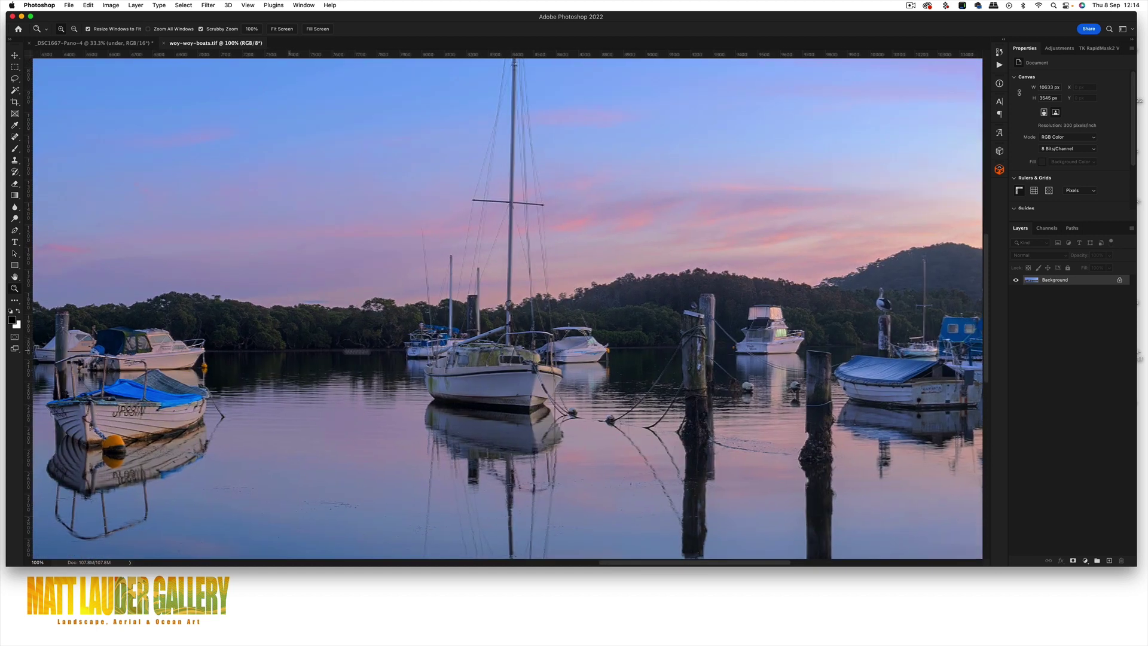
pyautogui.moveTo(275, 341); pyautogui.dragTo(655, 341)
pyautogui.moveTo(191, 335); pyautogui.dragTo(313, 347)
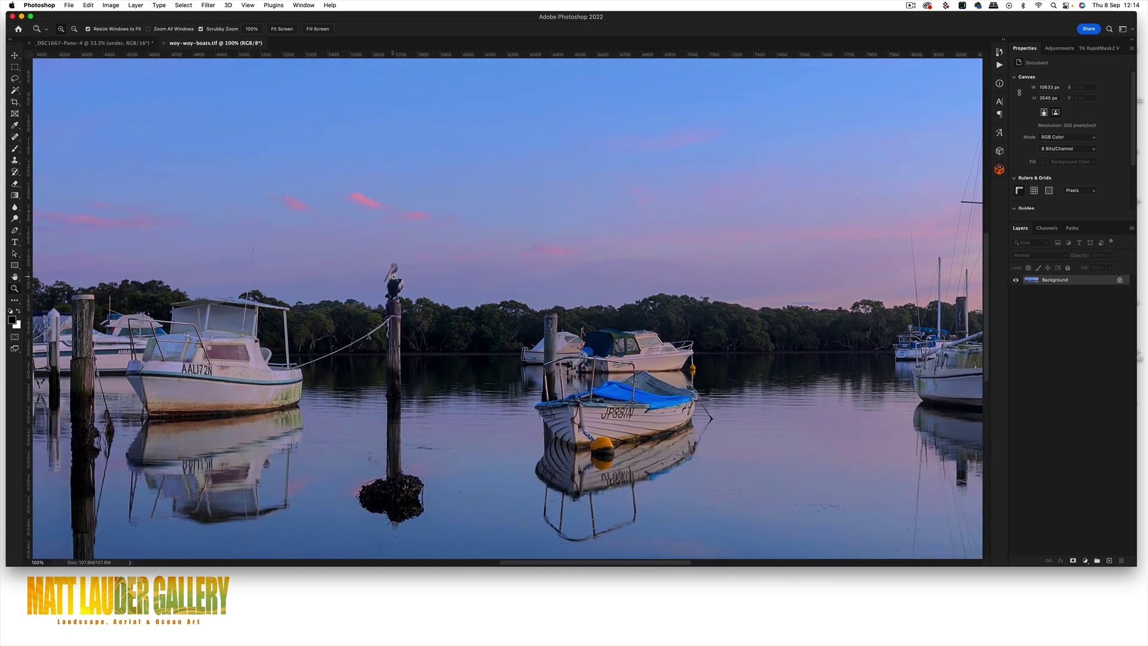
pyautogui.click(394, 280)
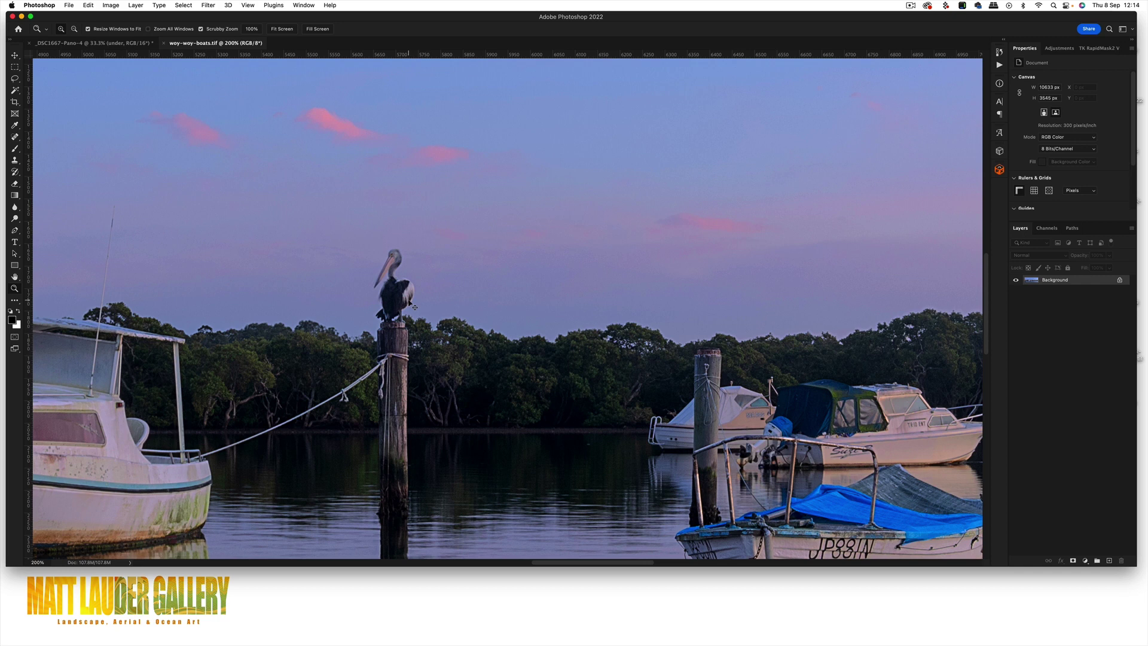
pyautogui.keyDown('alt'); pyautogui.click(412, 303); pyautogui.keyUp('alt')
pyautogui.keyDown('alt'); pyautogui.click(409, 299); pyautogui.keyUp('alt')
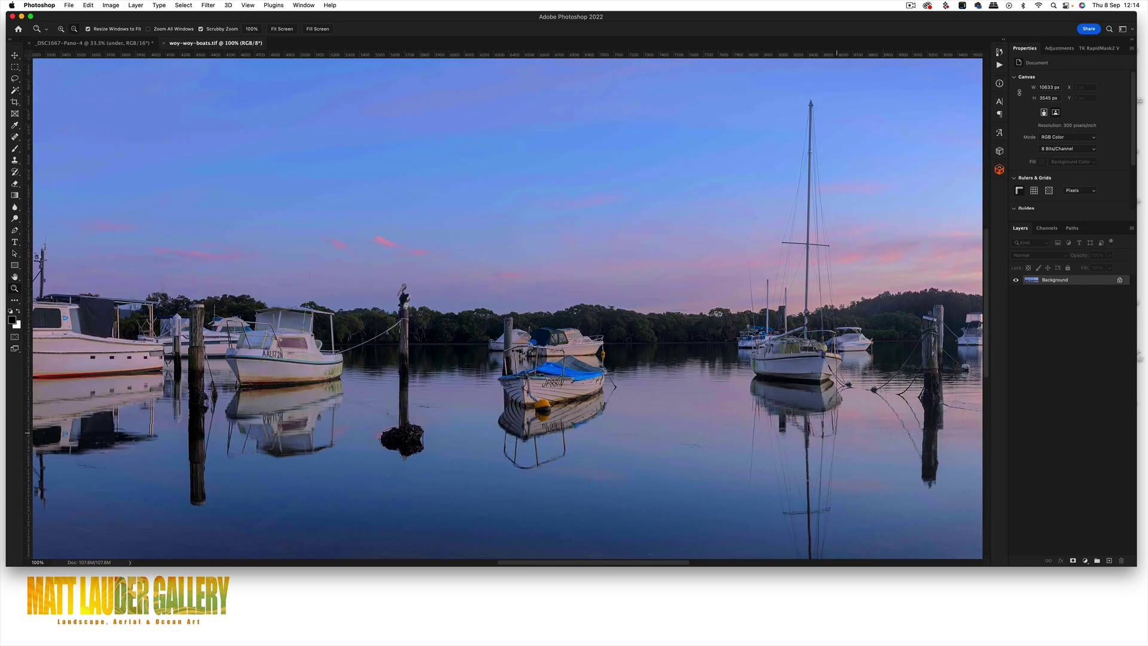
pyautogui.moveTo(408, 299); pyautogui.dragTo(867, 305)
pyautogui.moveTo(347, 309); pyautogui.dragTo(308, 298)
pyautogui.hscroll(10, 680, 310)
pyautogui.keyDown('alt'); pyautogui.click(471, 307); pyautogui.keyUp('alt')
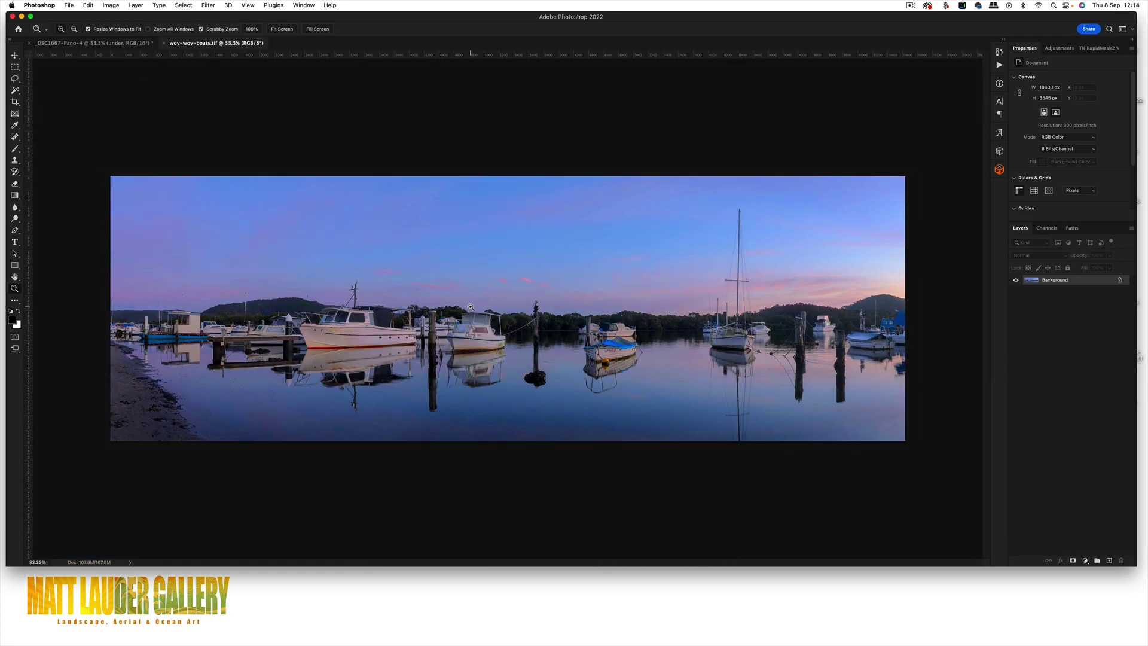